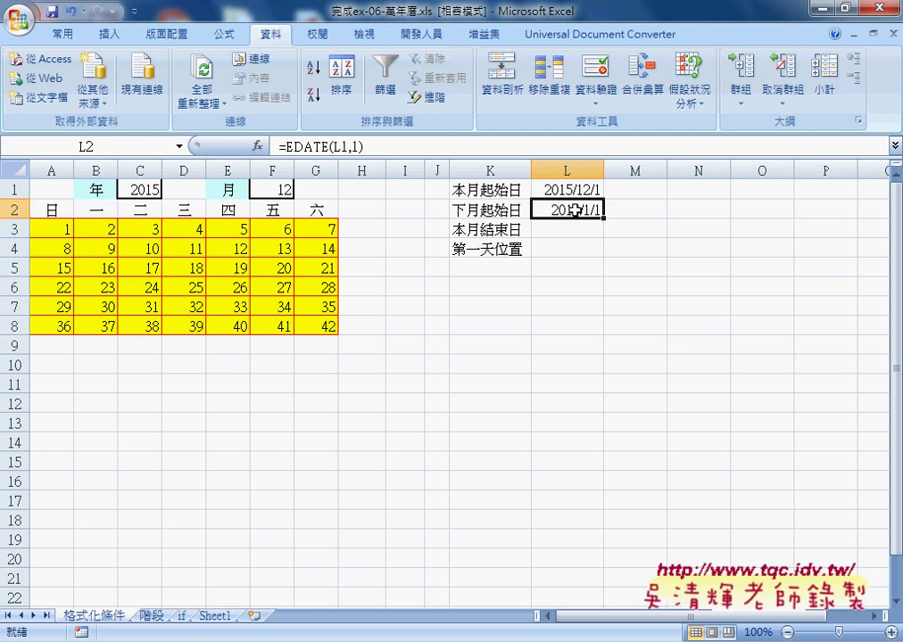
left_click(549, 189)
left_click(502, 190)
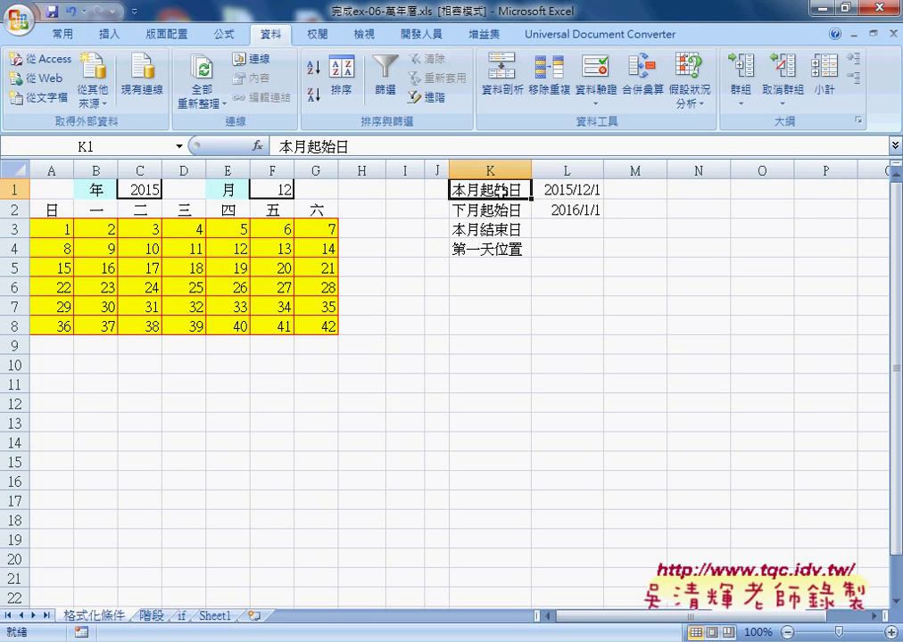
left_click(479, 208)
left_click(556, 209)
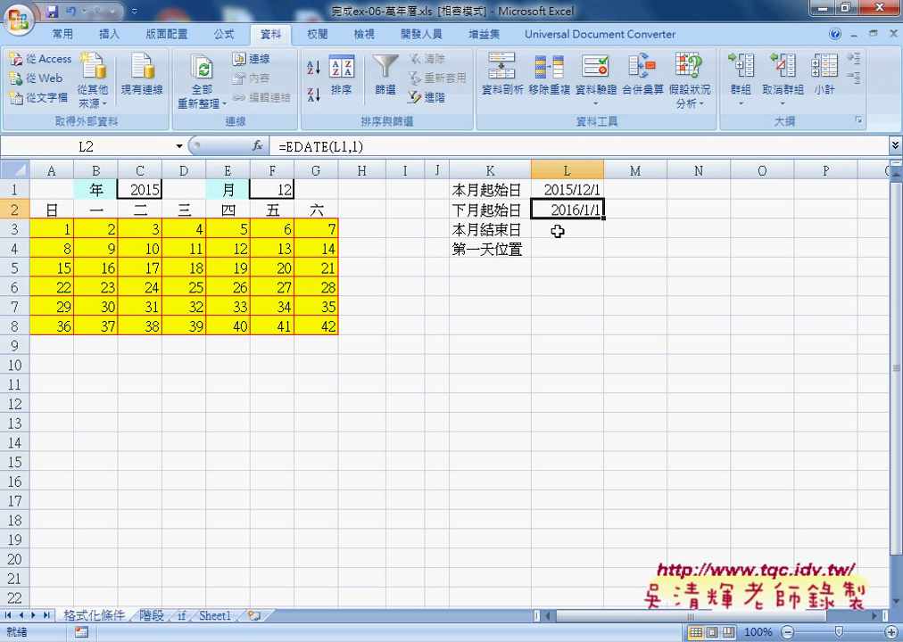
left_click(559, 232)
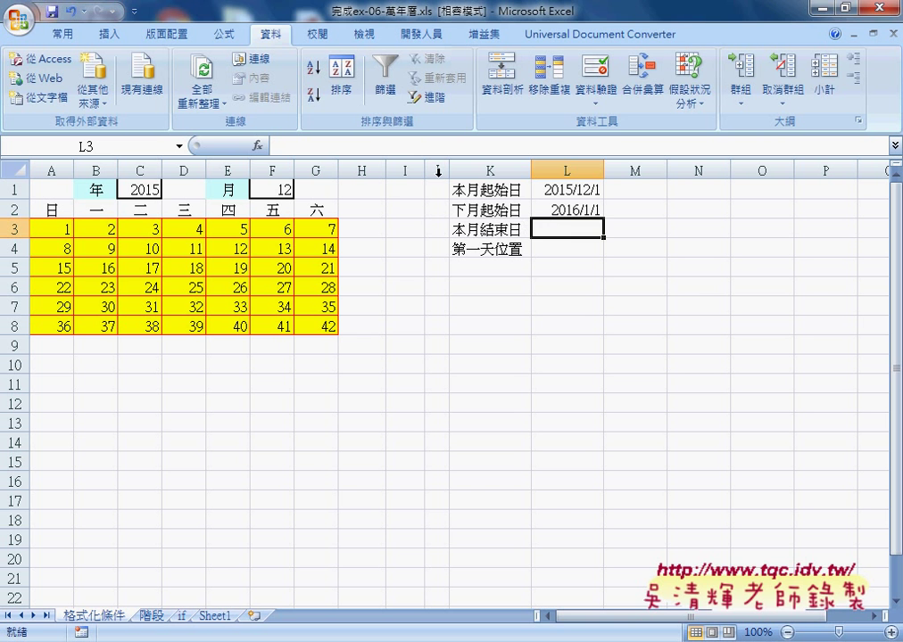
- Insert the EOMONTH function from the Date & Time category into cell L3
left_click(258, 147)
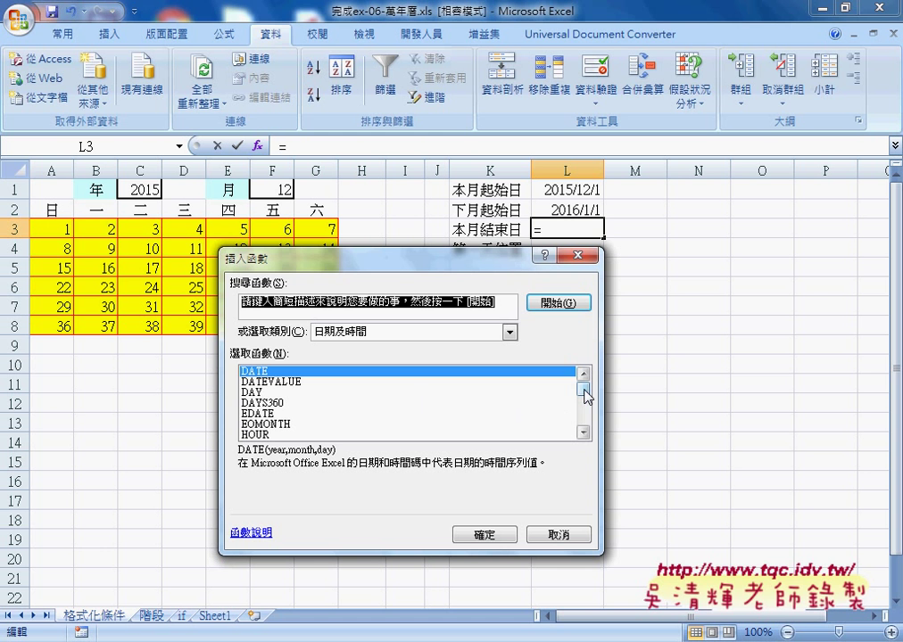
mouse_move(585, 398)
left_mouse_down()
mouse_move(584, 419)
mouse_move(583, 389)
left_mouse_up()
left_click(271, 423)
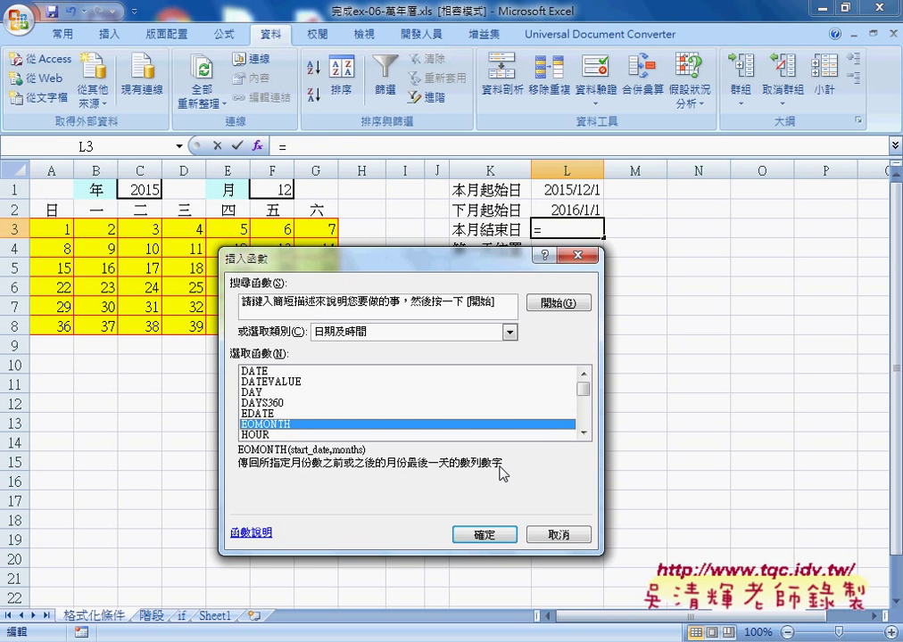
left_click(500, 534)
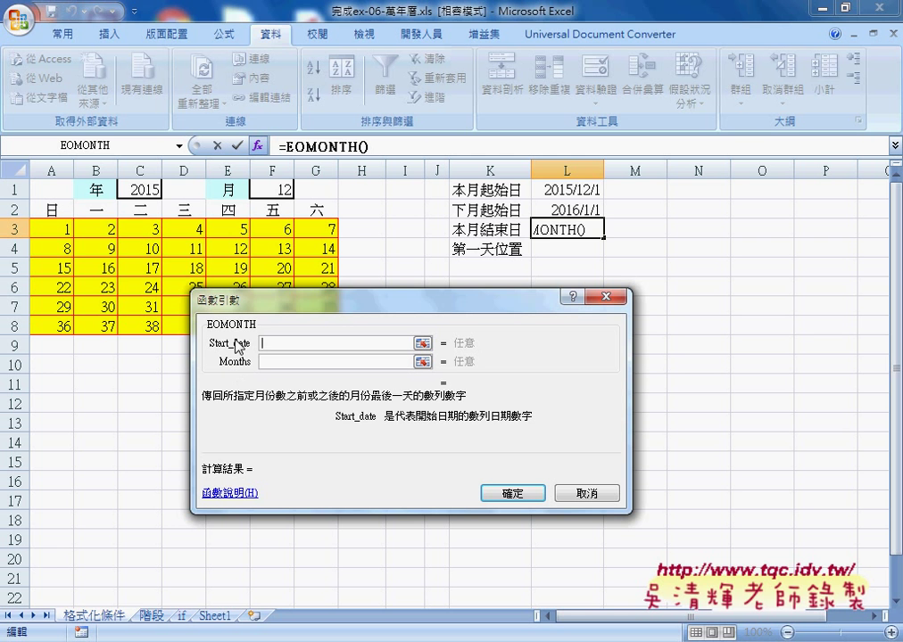
- Set EOMONTH's start date to L1 and months to 1, so L3 shows 42400
left_click(578, 191)
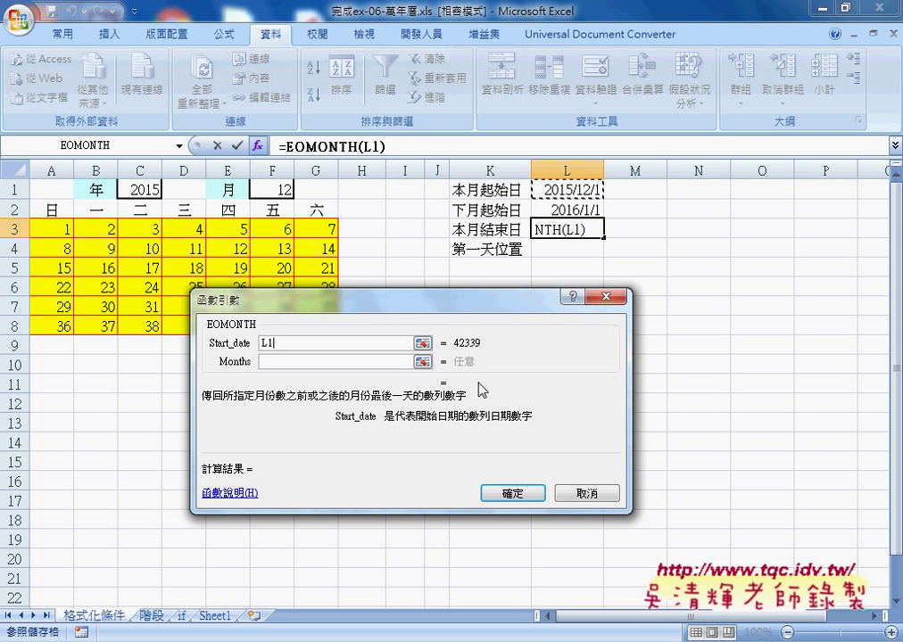
left_click(304, 362)
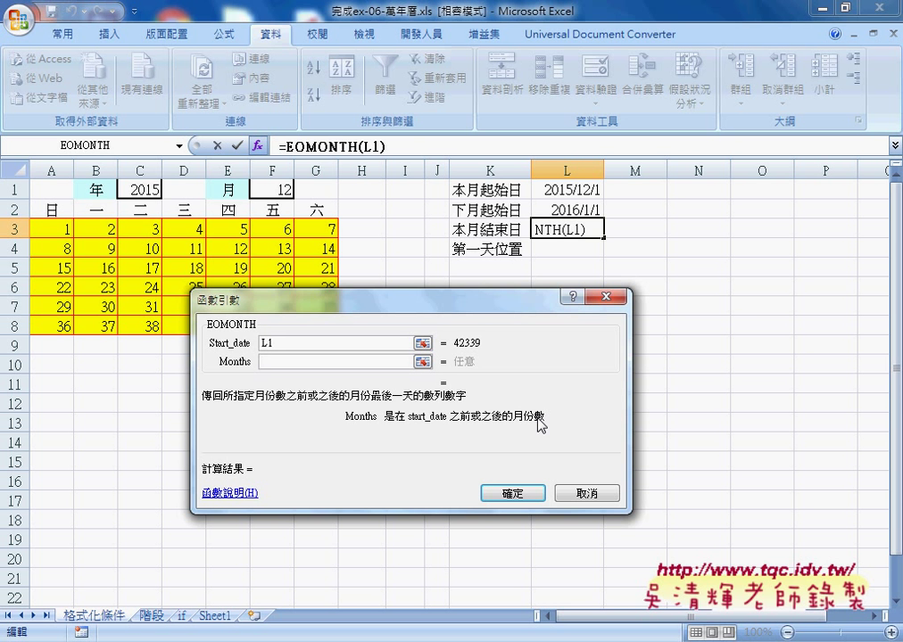
type("1")
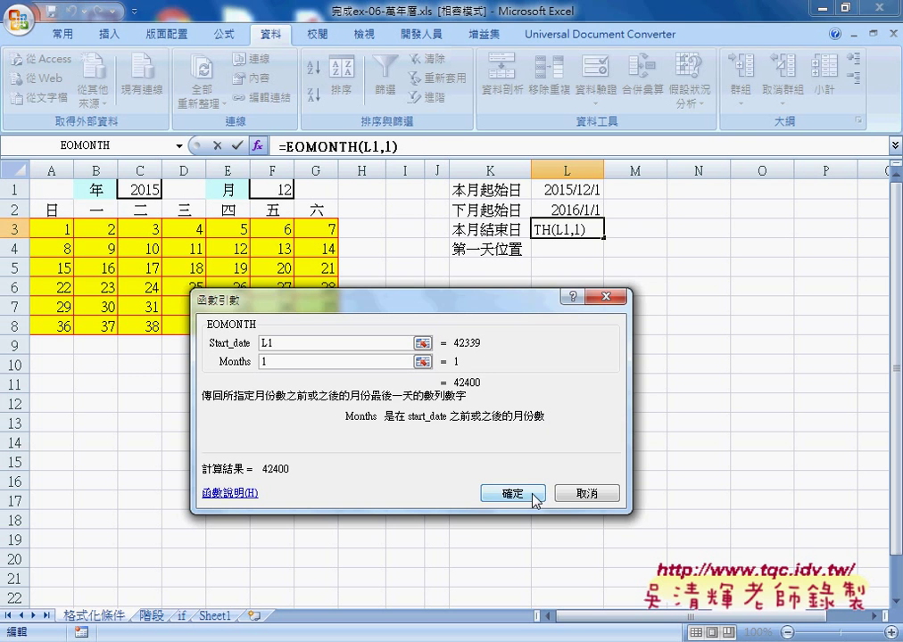
left_click(535, 497)
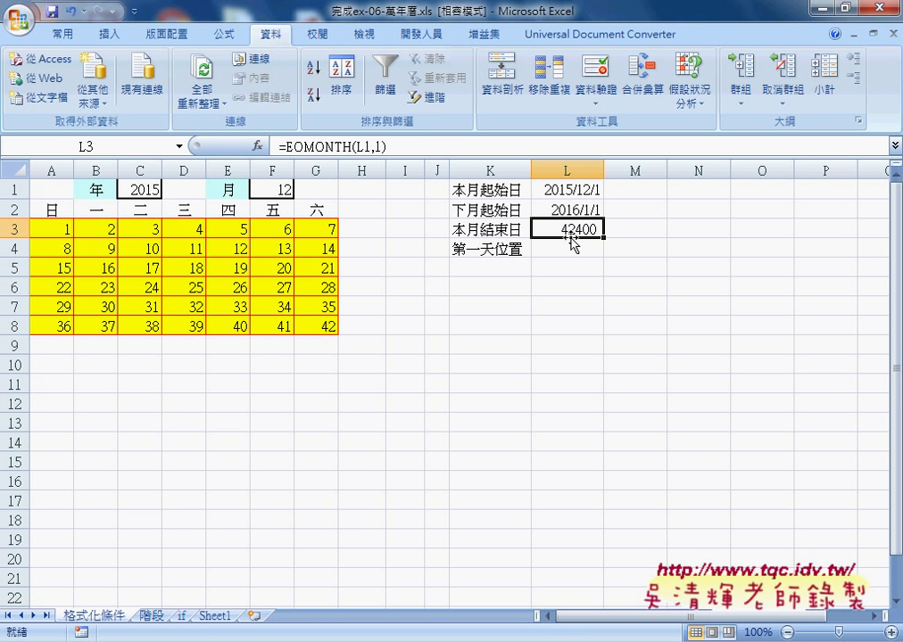
- Review L3's EOMONTH arguments, then delete the formula so L3 is empty
left_click(288, 146)
left_click(258, 145)
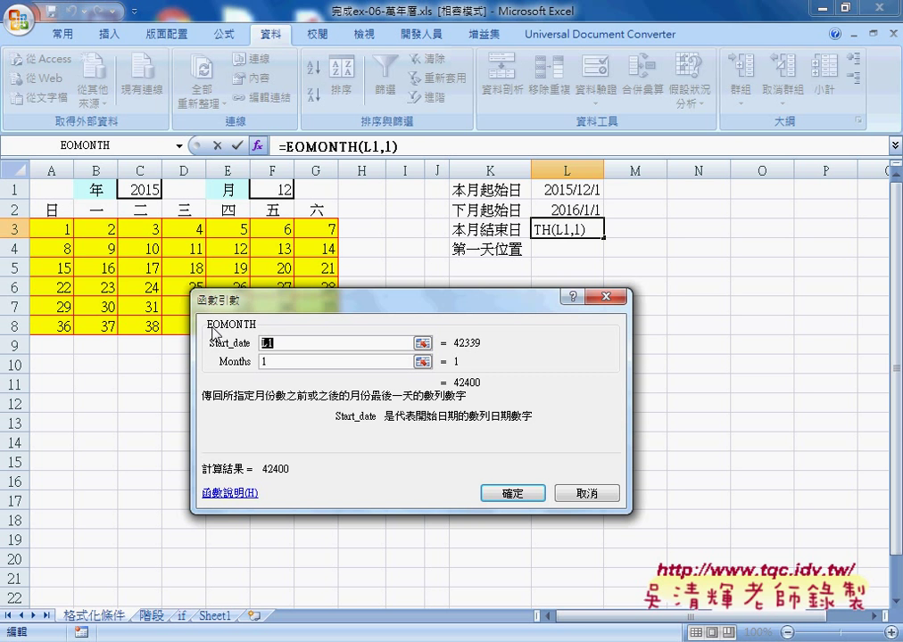
left_click(314, 362)
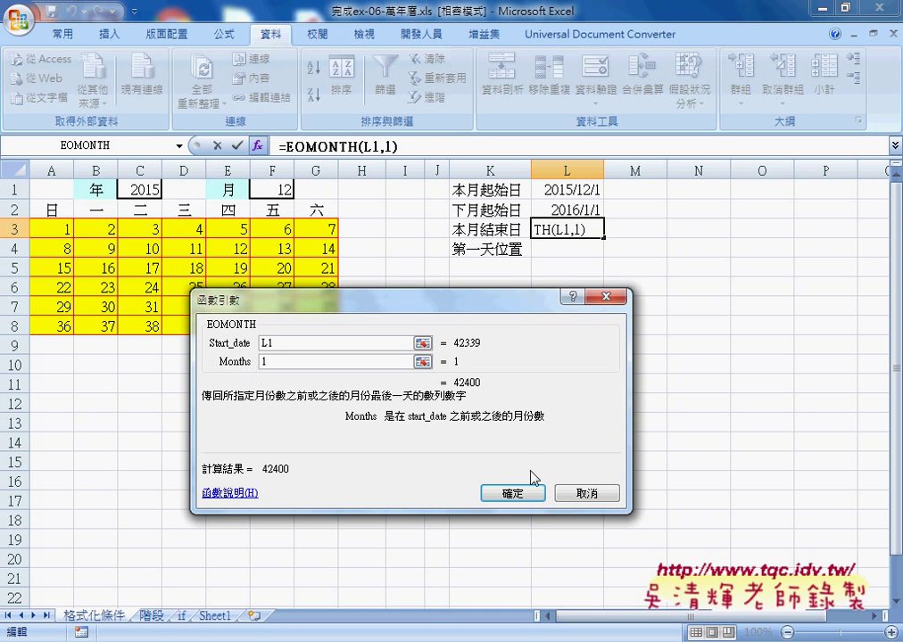
key("Return")
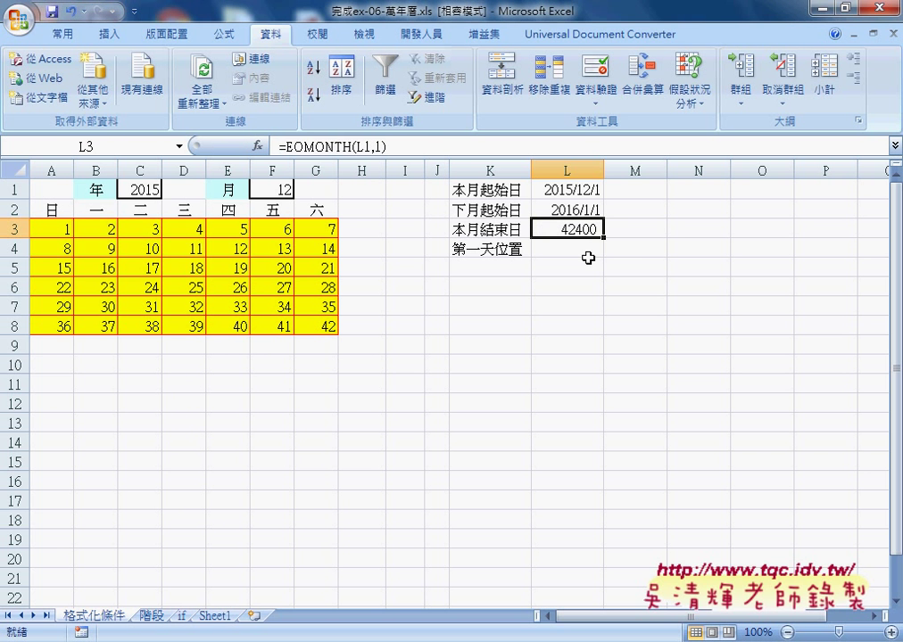
key("Delete")
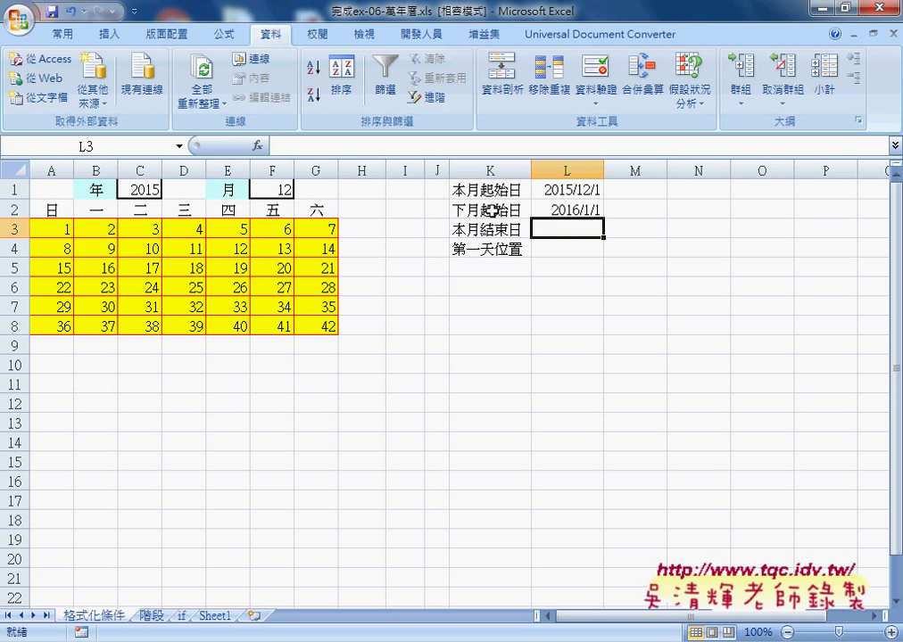
- Check the EDATE formula in L2, then select the empty month-end cell L3
key("Up")
key("Left")
left_click(568, 212)
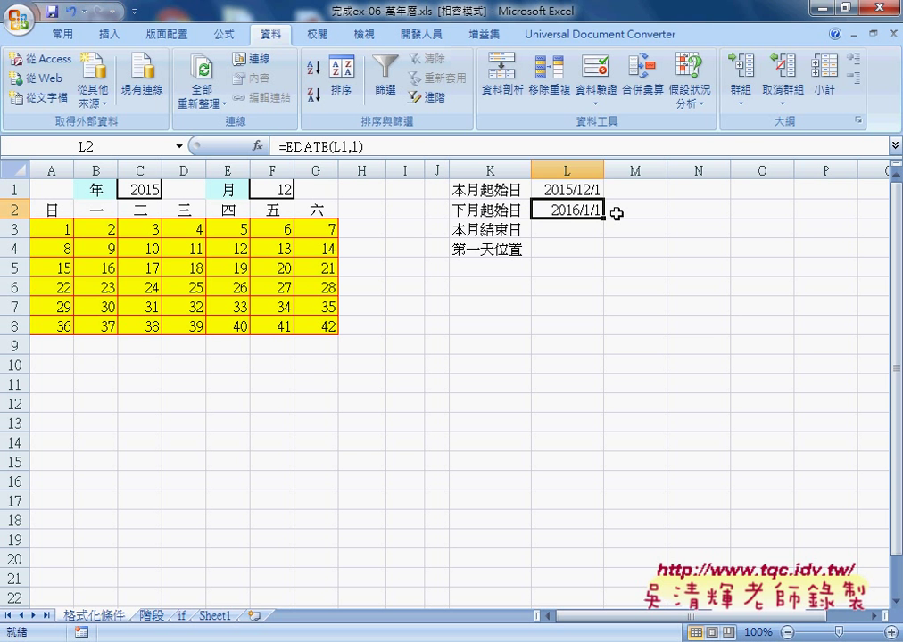
left_click(566, 227)
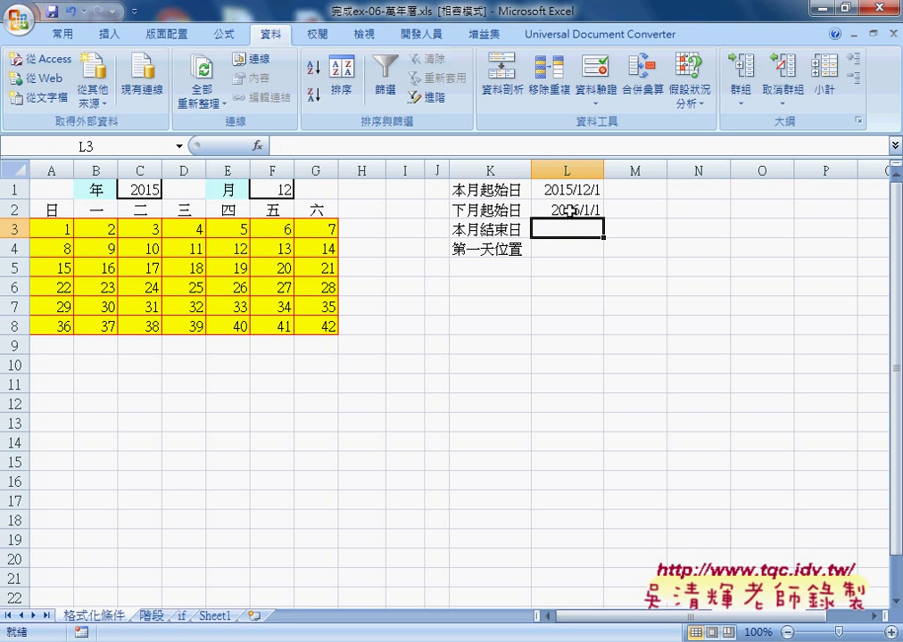
left_click(569, 211)
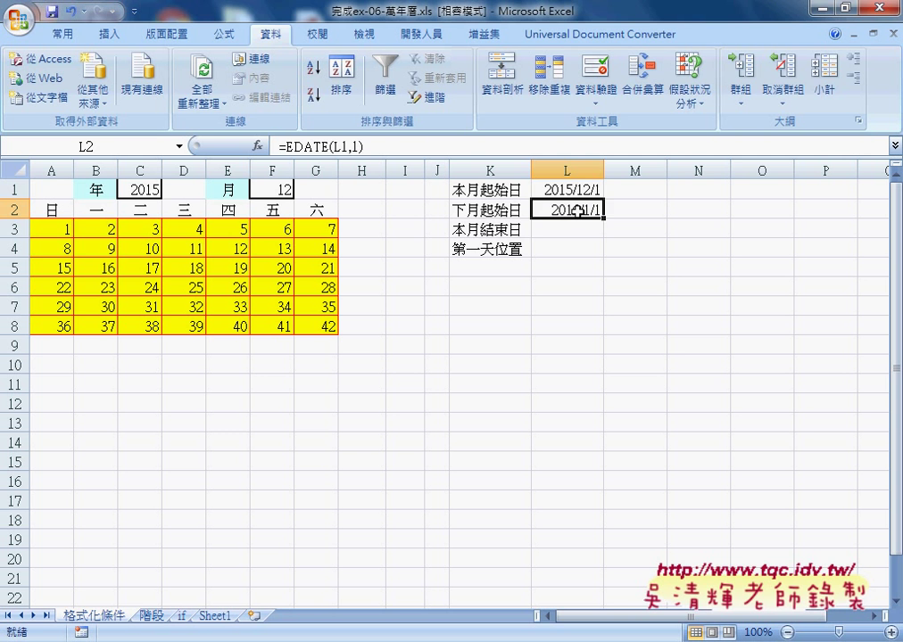
left_click(578, 226)
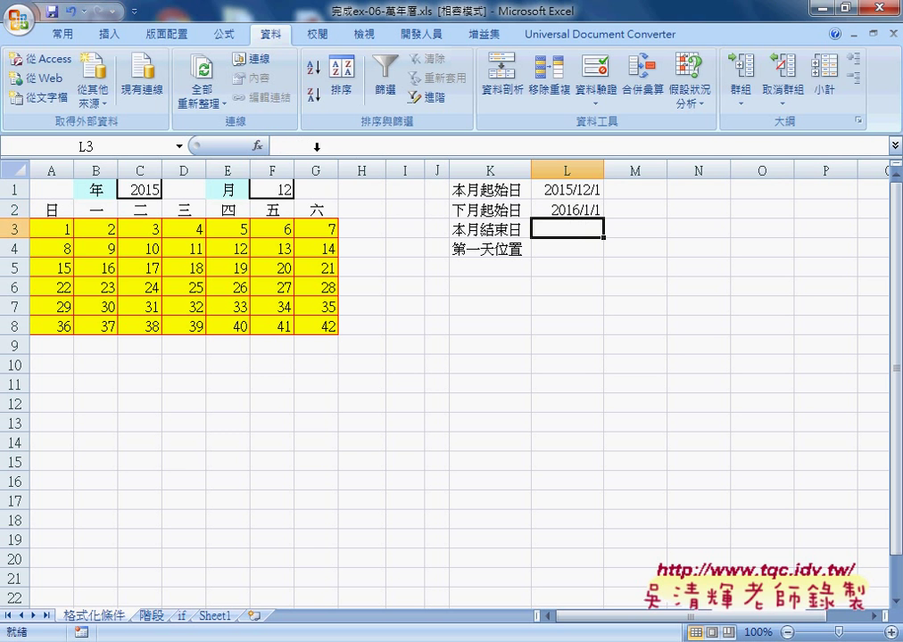
- Begin L3's formula in the formula bar as =L2
left_click(319, 149)
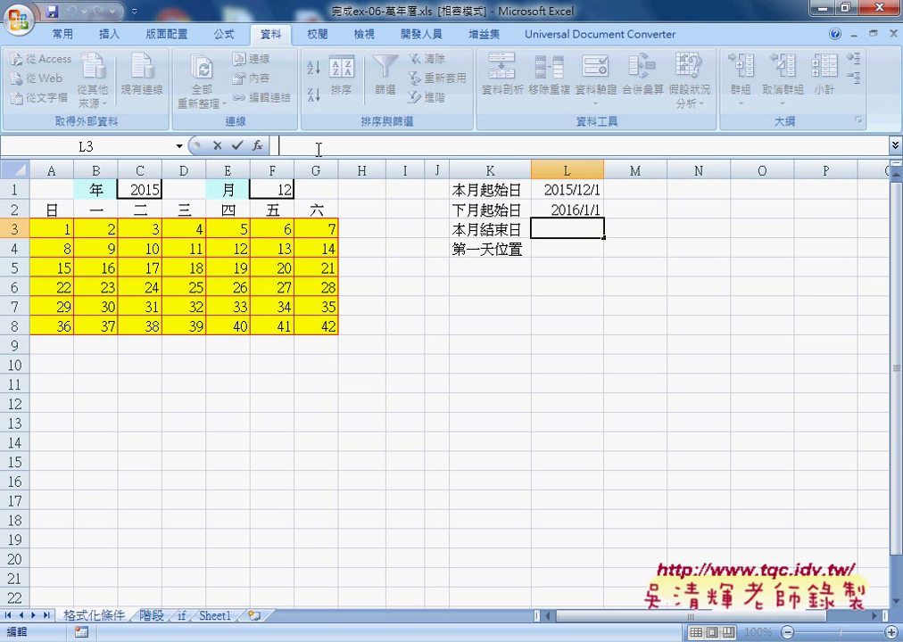
type("=")
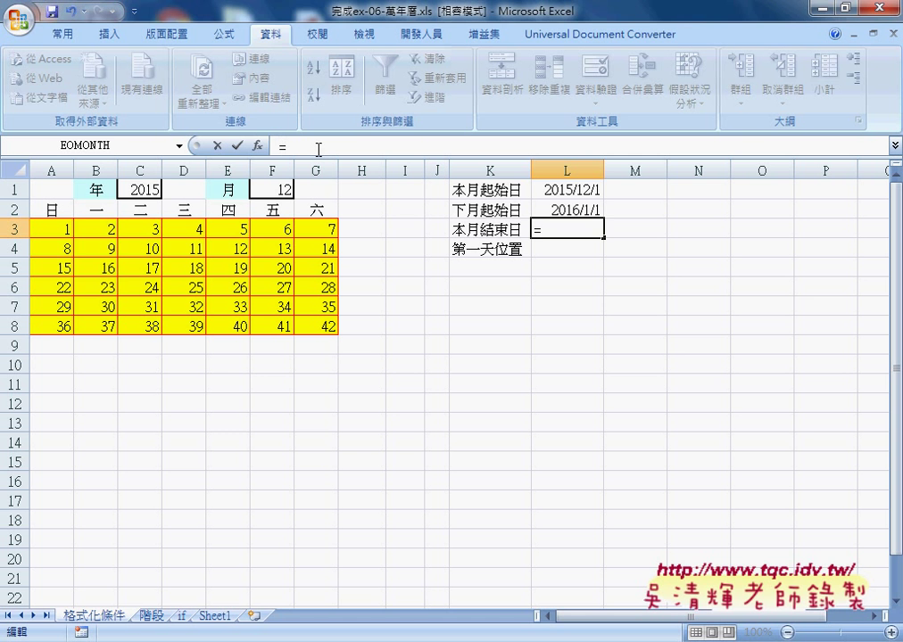
left_click(568, 209)
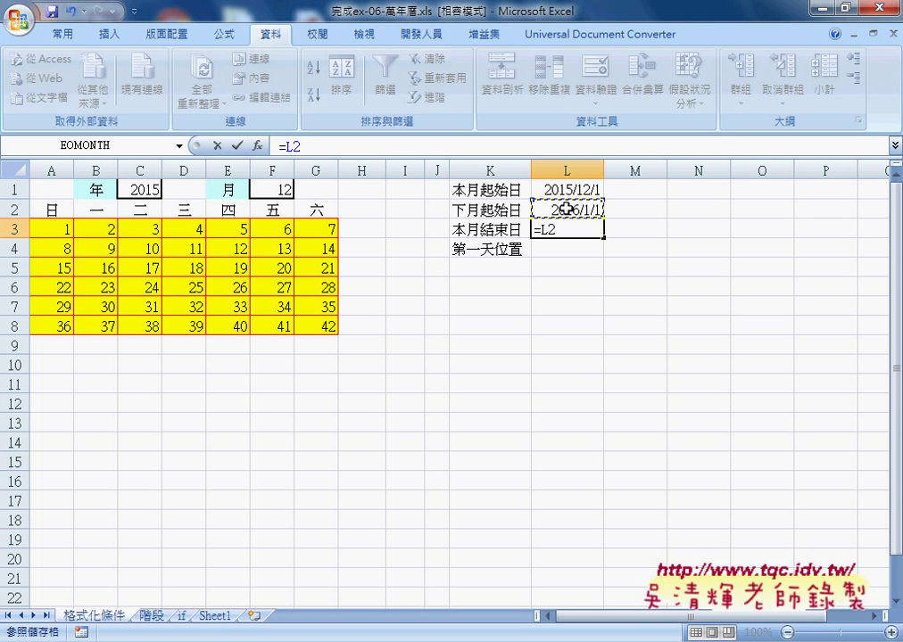